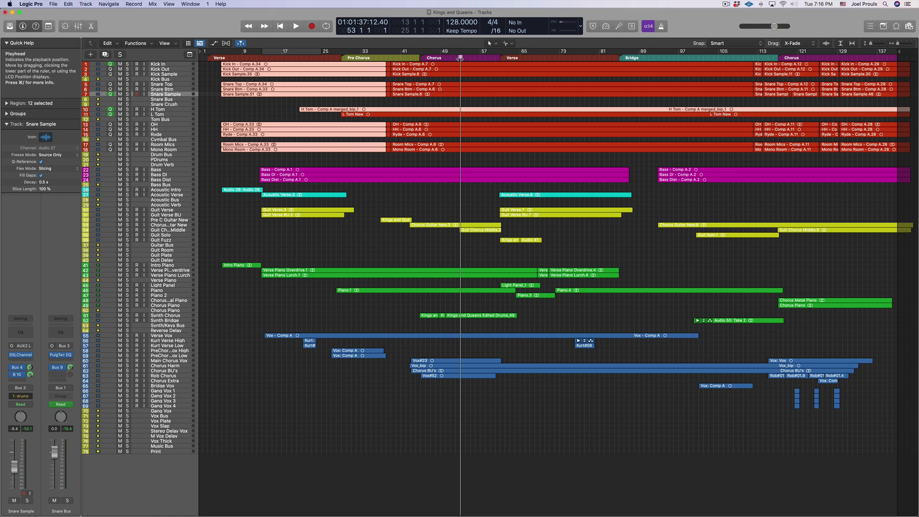
Step: Play the full mix from the chorus at bar 53 and stop the playback in the second verse
key(space)
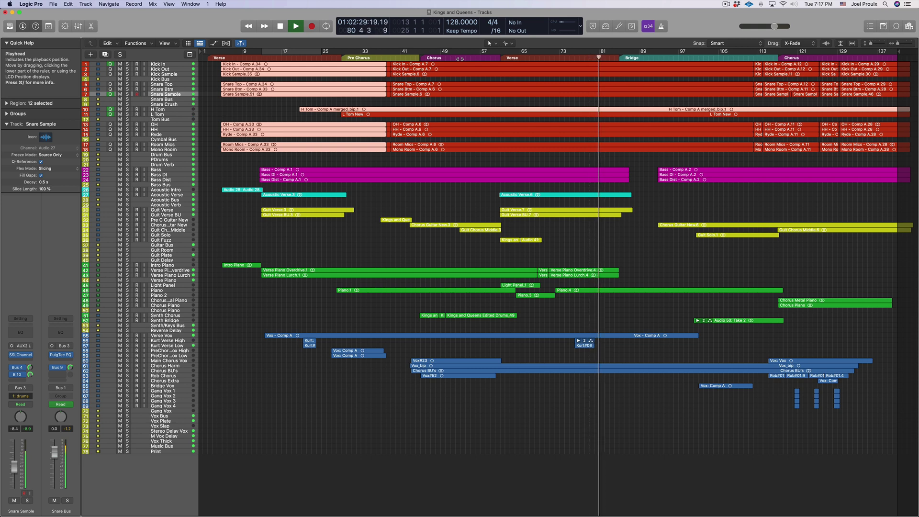
key(space)
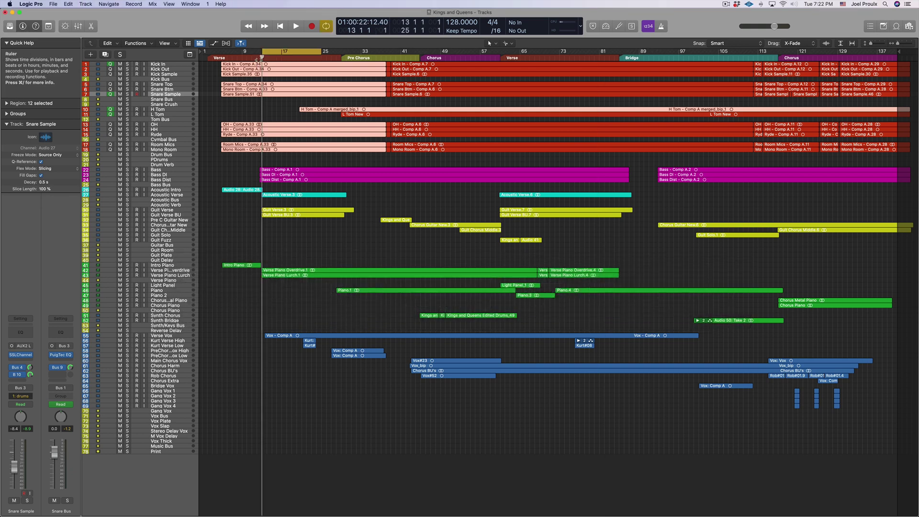
Step: Solo the Drum Bus track and listen to the looped verse section
click(128, 155)
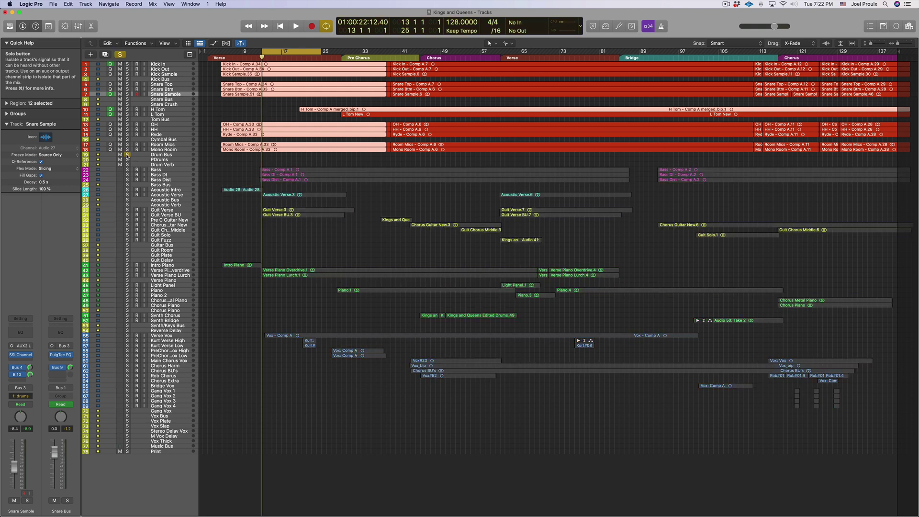
key(space)
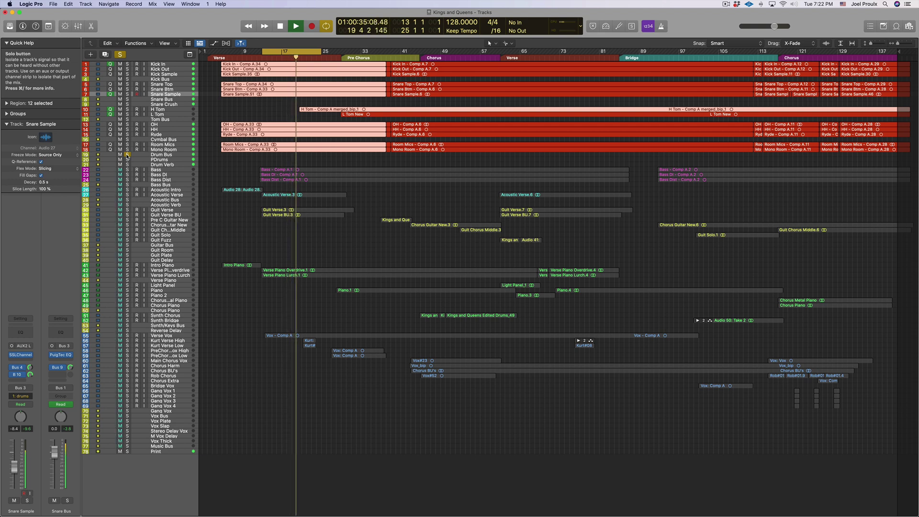
key(space)
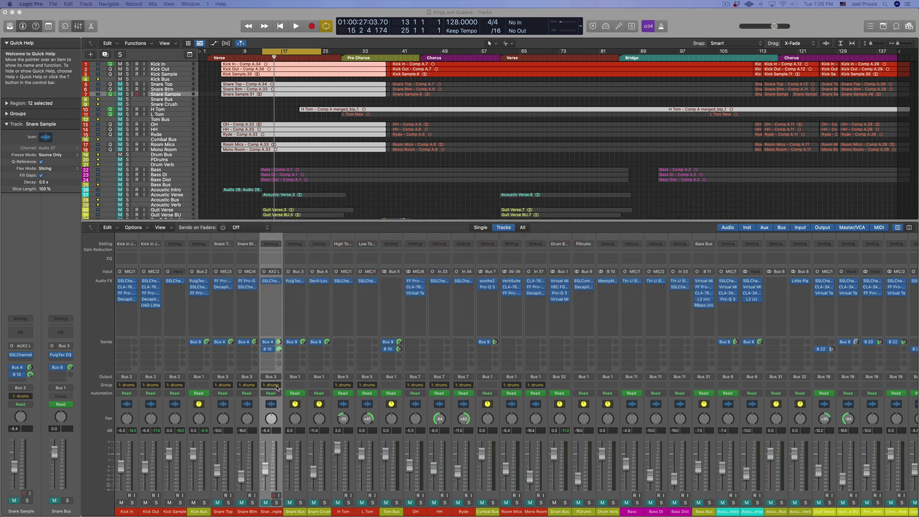
Step: Select the Kick In, Kick Out, Kick Sample and Kick Bus channels one after another to review their processing
click(130, 511)
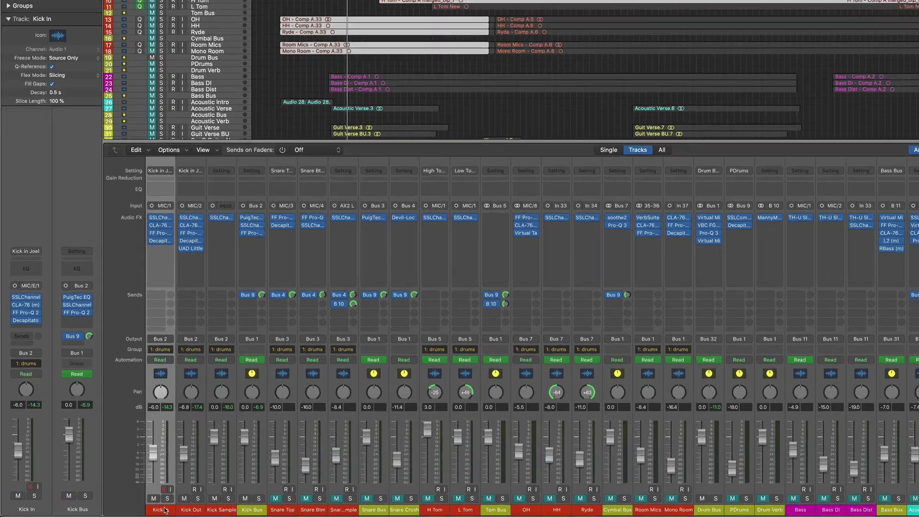
click(151, 511)
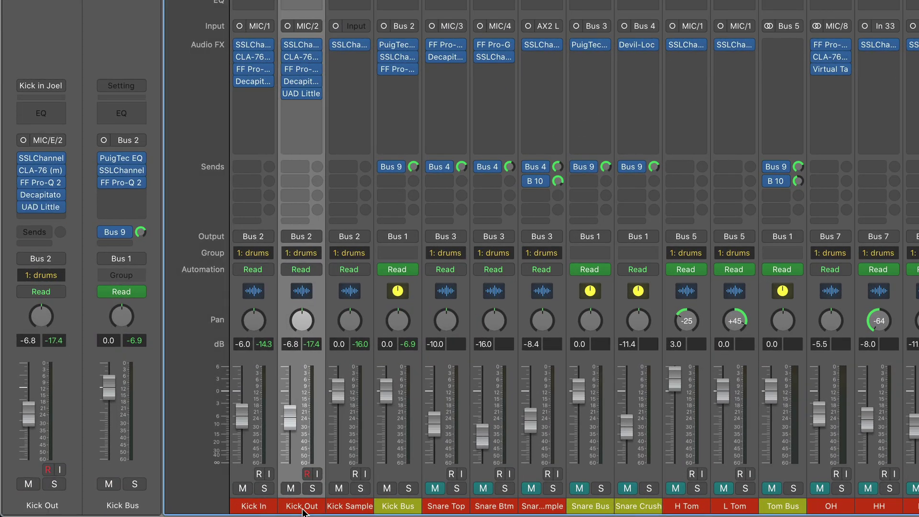
click(353, 506)
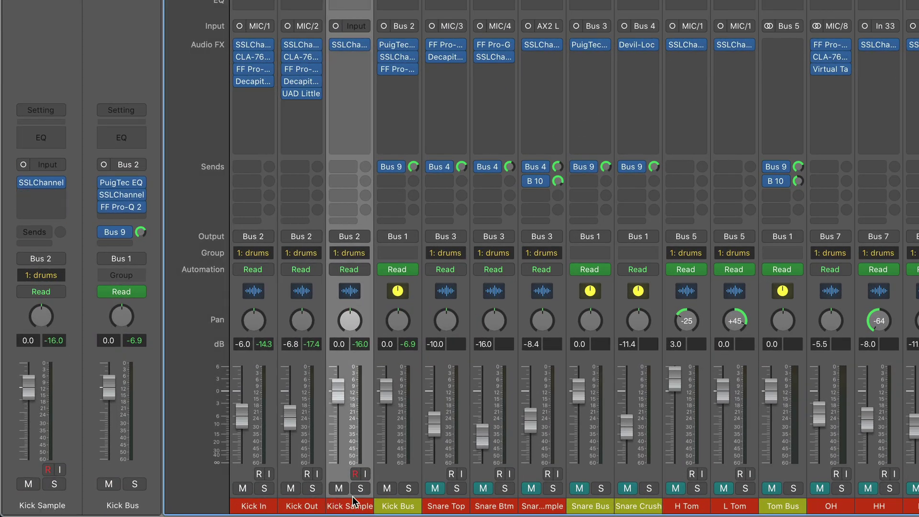
click(399, 506)
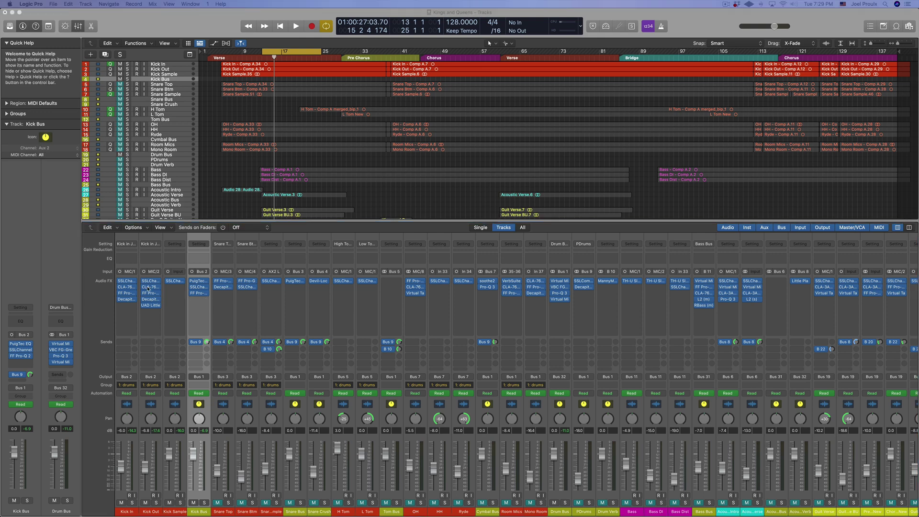
Step: Open the SSLChannel and FF Pro-Q 2 plug-ins on Kick In, inspect the EQ notch, and close FF Pro-Q 2
click(127, 282)
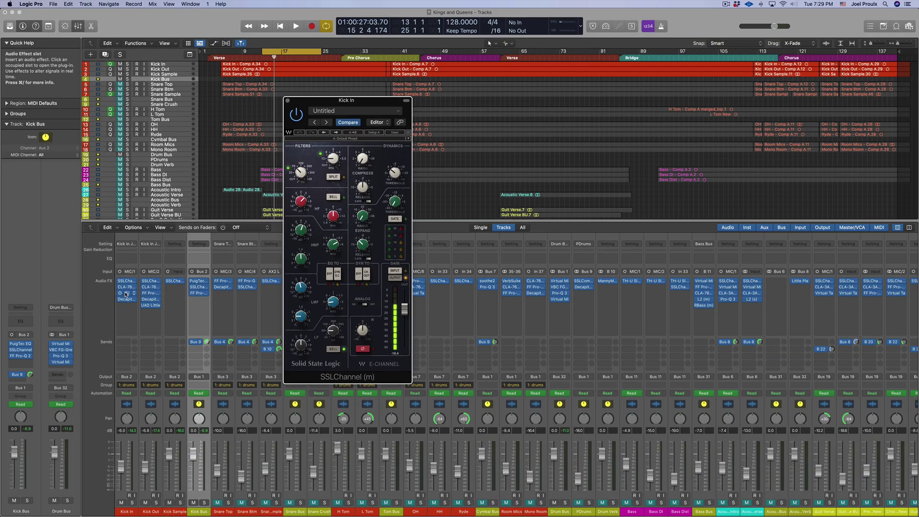
click(127, 293)
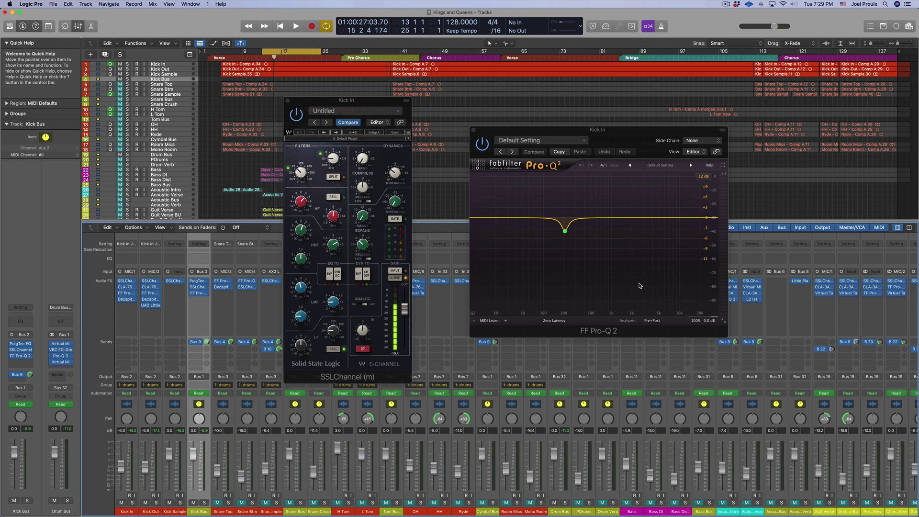
mouse_move(574, 277)
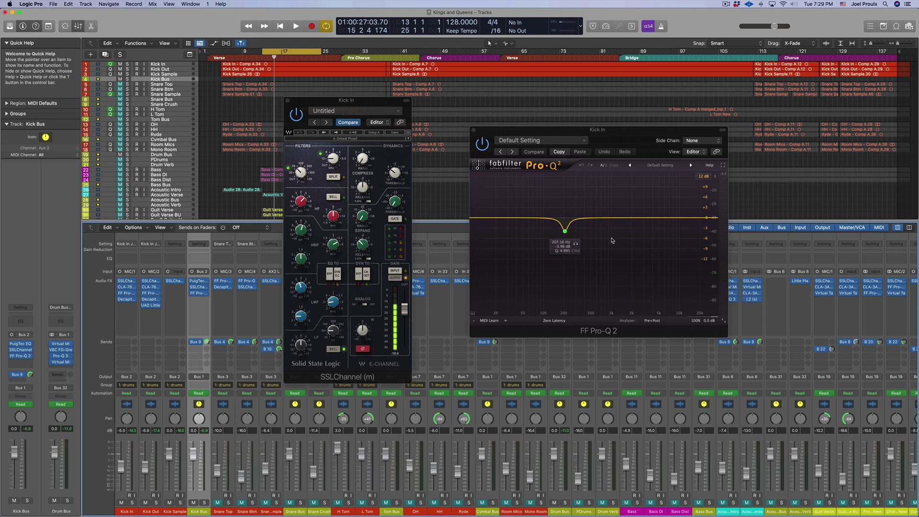
click(473, 130)
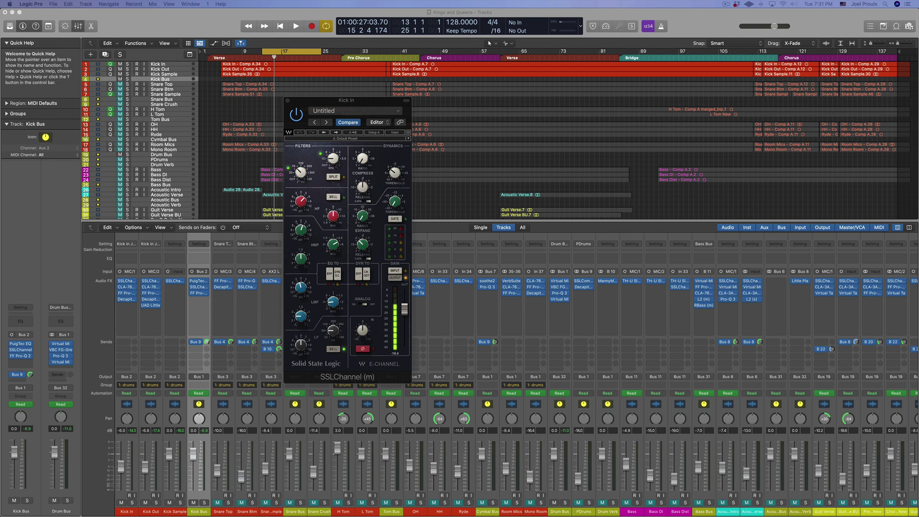
Step: Solo the Kick In channel and compare its sound with the SSLChannel plug-in bypassed and enabled
click(132, 504)
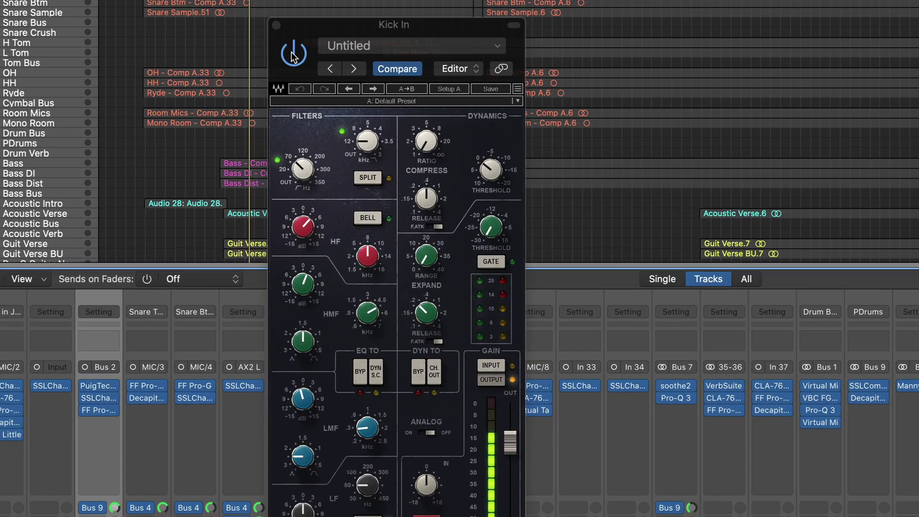
click(292, 54)
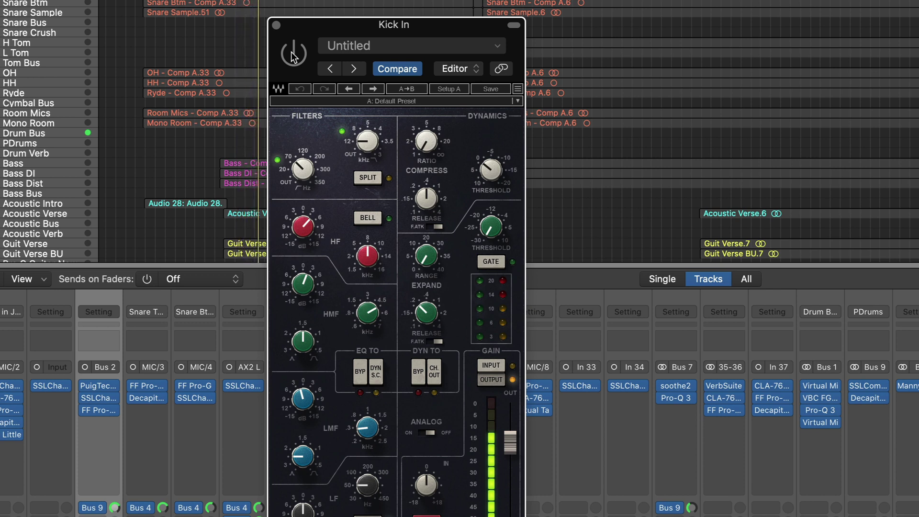
click(293, 53)
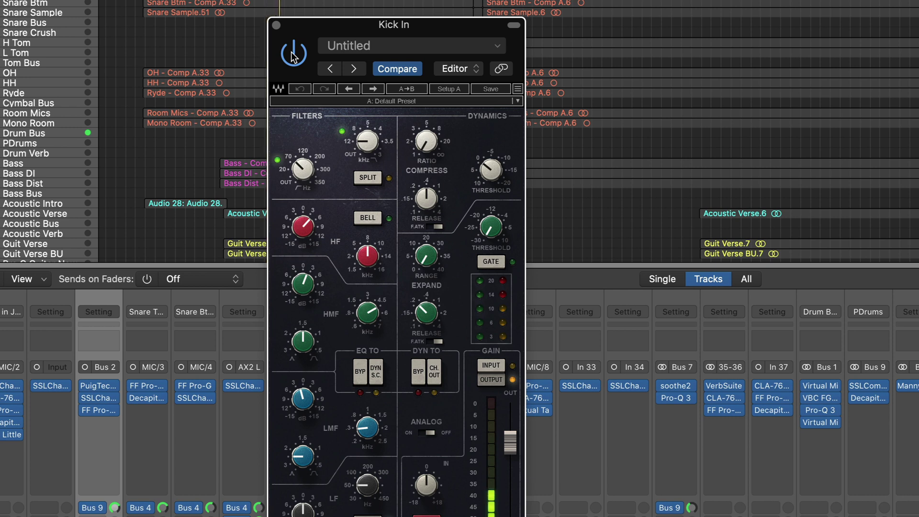
click(292, 53)
click(292, 53)
click(292, 51)
click(291, 51)
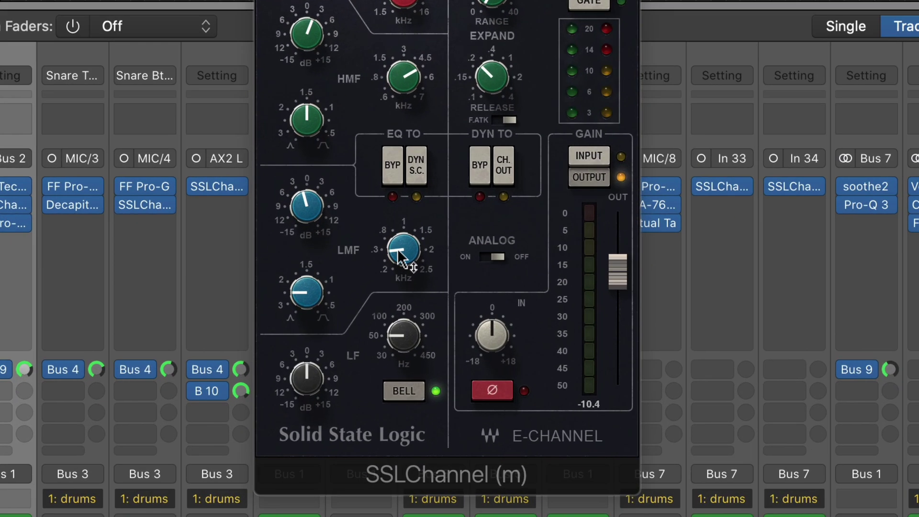
Step: Try boosting the SSLChannel's LMF gain to its maximum and sweeping the LMF frequency around 0.3 kHz
mouse_move(399, 252)
mouse_move(308, 208)
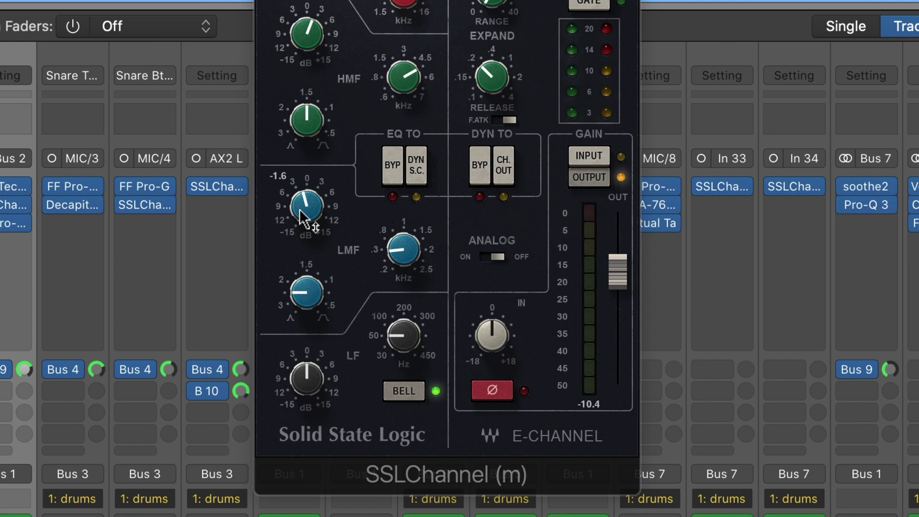
drag(301, 216, 301, 191)
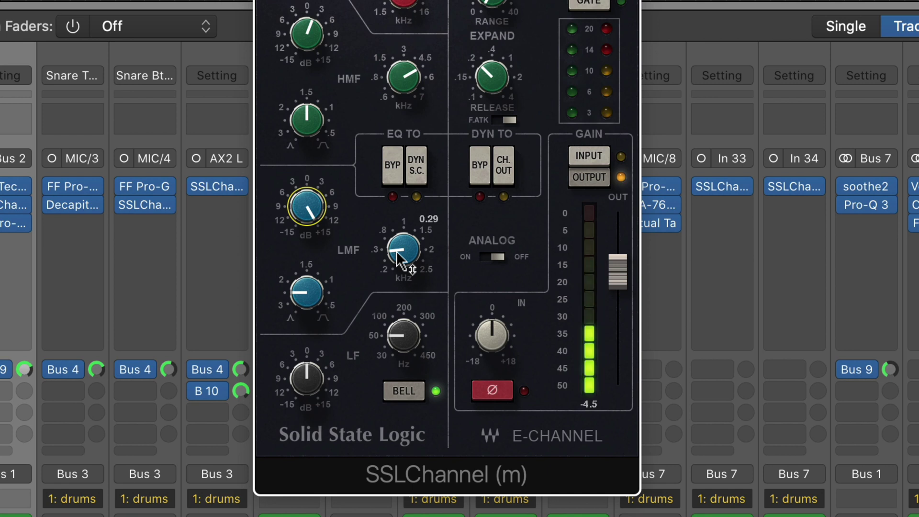
mouse_move(397, 259)
mouse_down()
mouse_move(397, 239)
mouse_move(397, 263)
mouse_move(398, 253)
mouse_up()
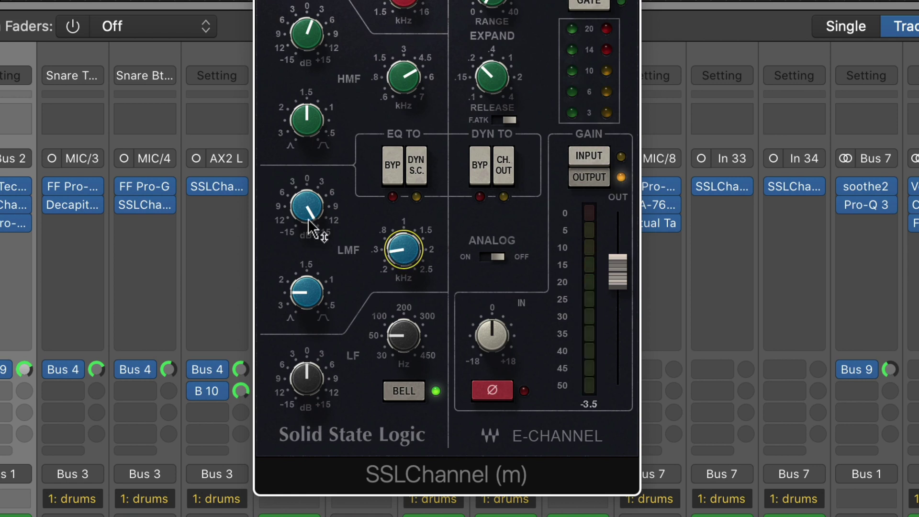
Step: Bring the LMF gain down from the full boost into a mild cut on the Kick In SSLChannel
mouse_move(308, 220)
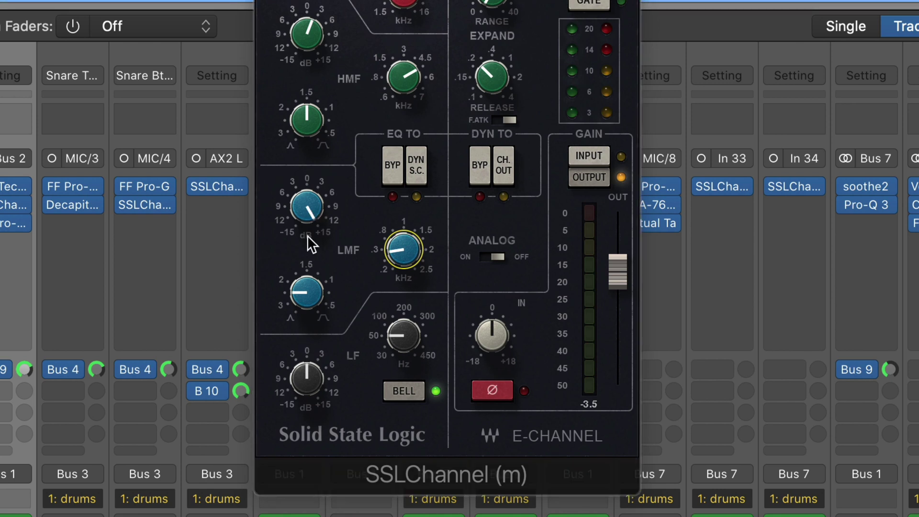
drag(302, 198, 302, 280)
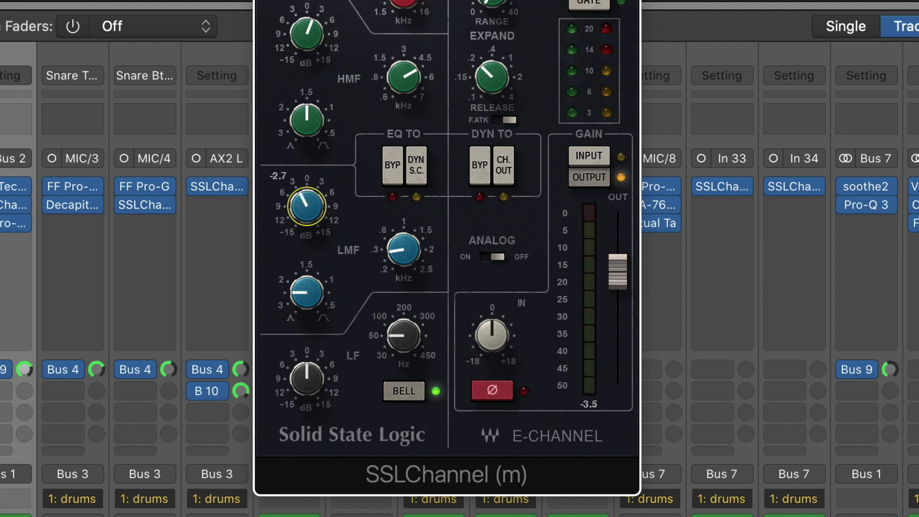
mouse_move(302, 280)
mouse_down()
mouse_move(302, 309)
mouse_move(303, 287)
mouse_up()
drag(303, 199, 302, 199)
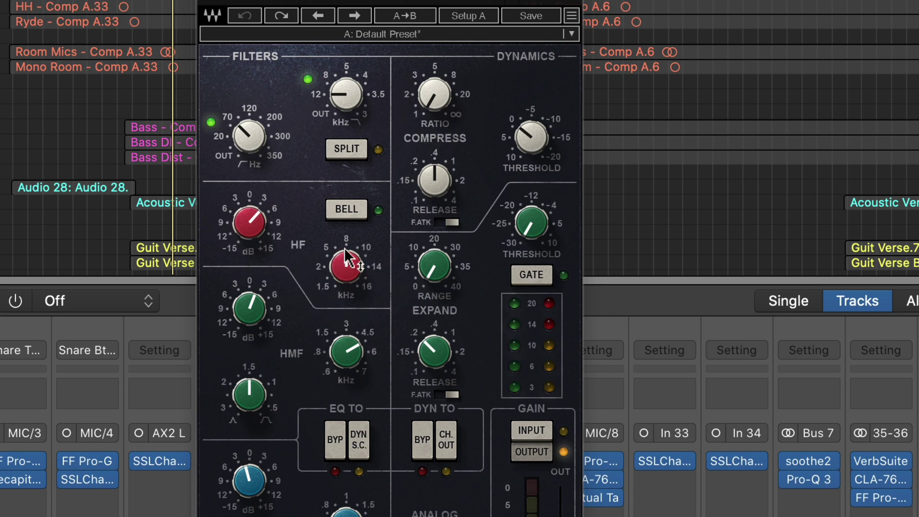
Step: Try a stronger HF gain boost at 8 kHz on the Kick In SSLChannel with the loop playing, and undo it
mouse_move(341, 258)
key(space)
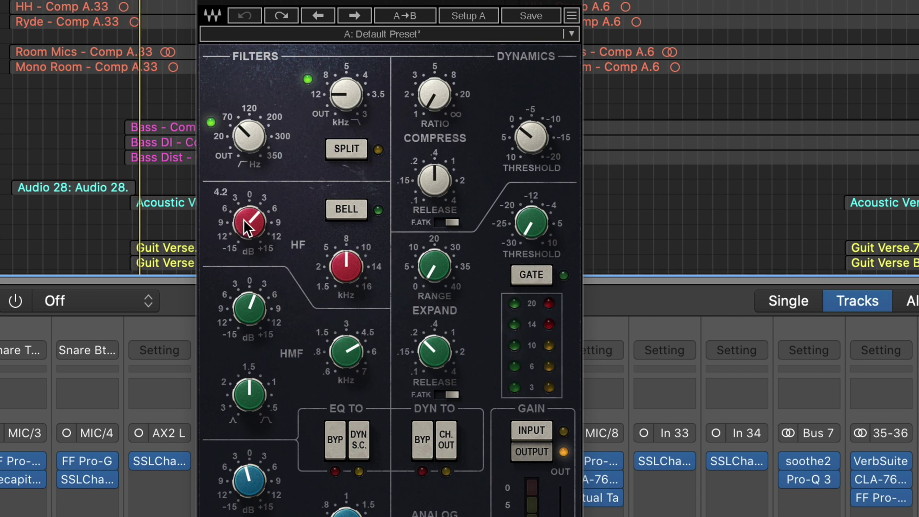
drag(243, 220, 243, 192)
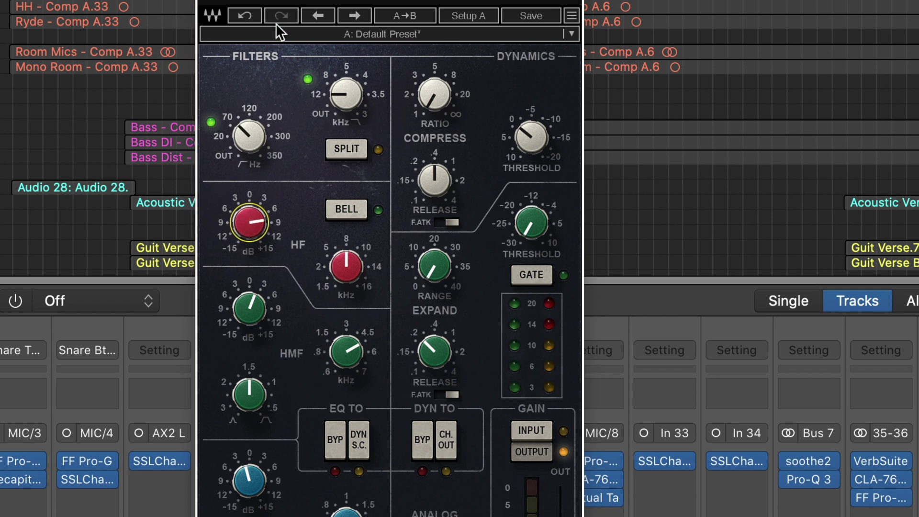
click(248, 17)
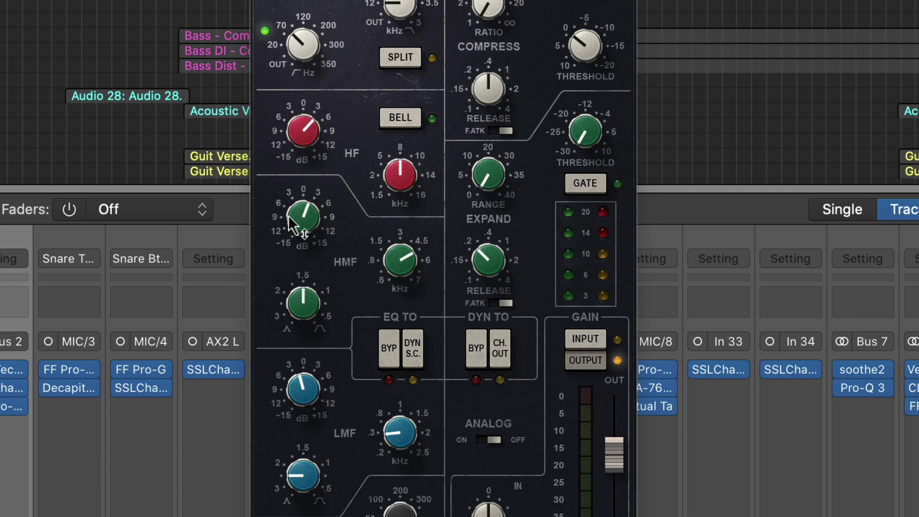
Step: Try a slight HMF frequency adjustment and an LF gain boost on the Kick In SSLChannel
mouse_move(289, 225)
drag(406, 268, 401, 265)
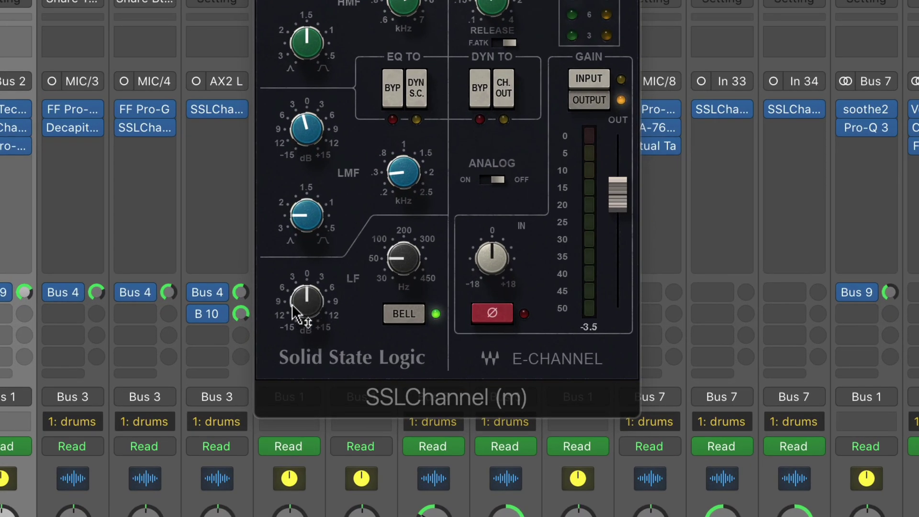
mouse_move(297, 315)
mouse_move(401, 269)
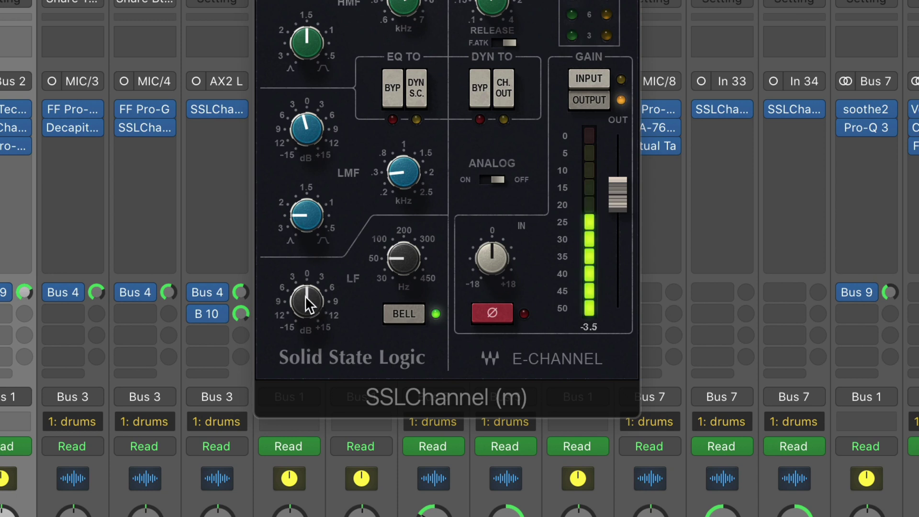
drag(306, 304, 306, 273)
mouse_move(412, 239)
mouse_down()
mouse_move(411, 228)
mouse_move(412, 238)
mouse_up()
drag(327, 293, 298, 306)
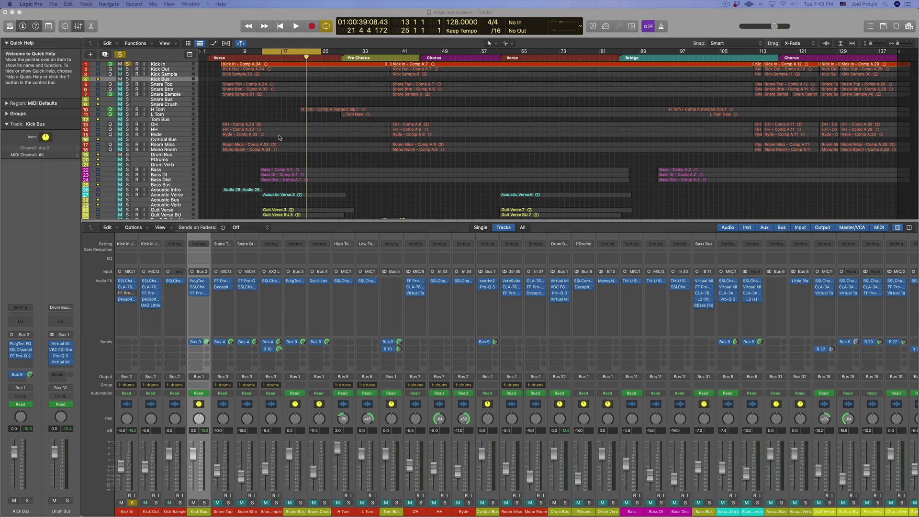
Step: Open FF Pro-Q 2 on the Kick In channel, and open and close its CLA-76 compressor
click(127, 293)
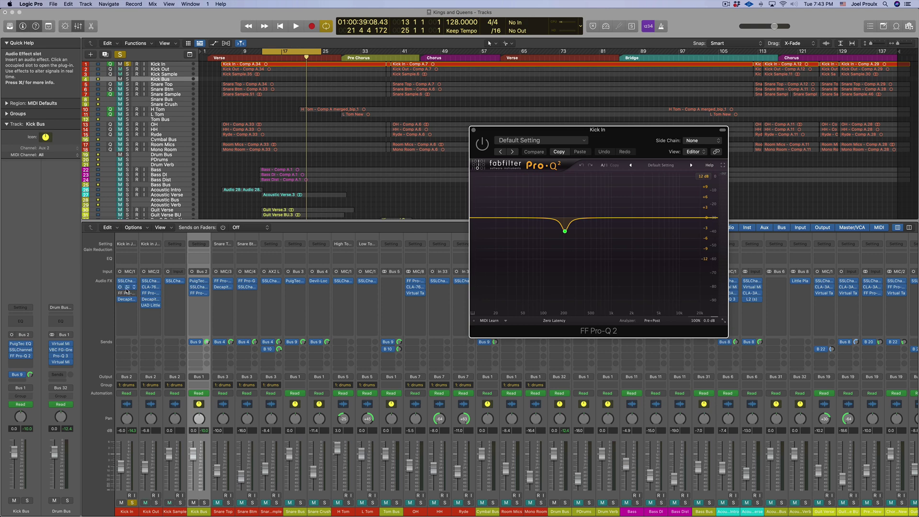
click(127, 288)
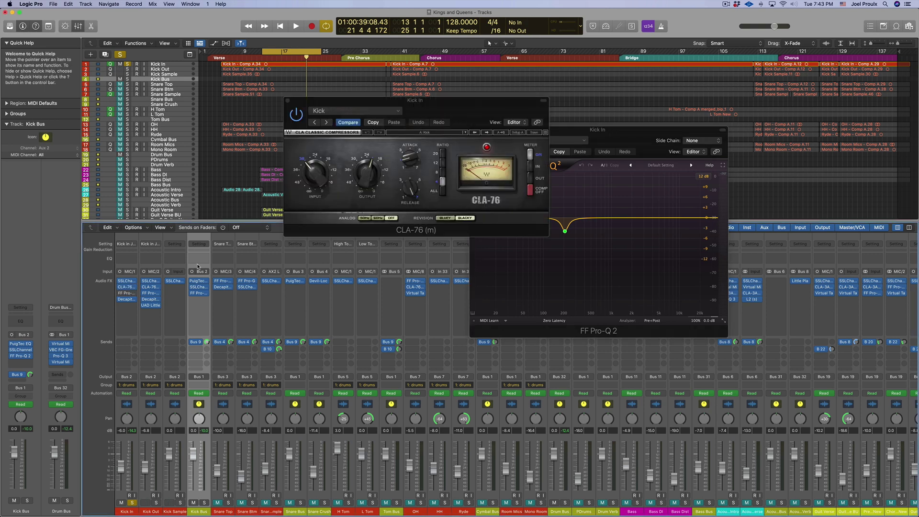
click(288, 102)
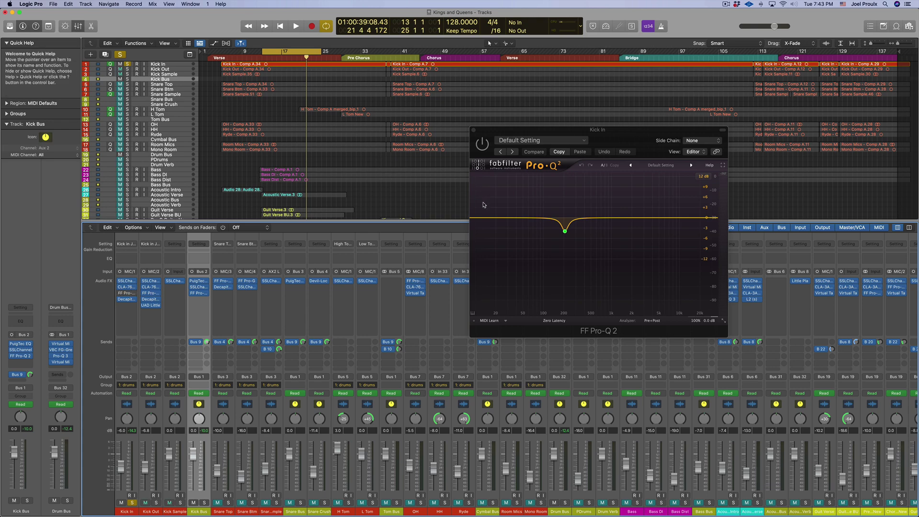
Step: Inspect the narrow cut near 200 Hz in Kick In's FF Pro-Q 2 and switch the plug-in on
mouse_move(566, 233)
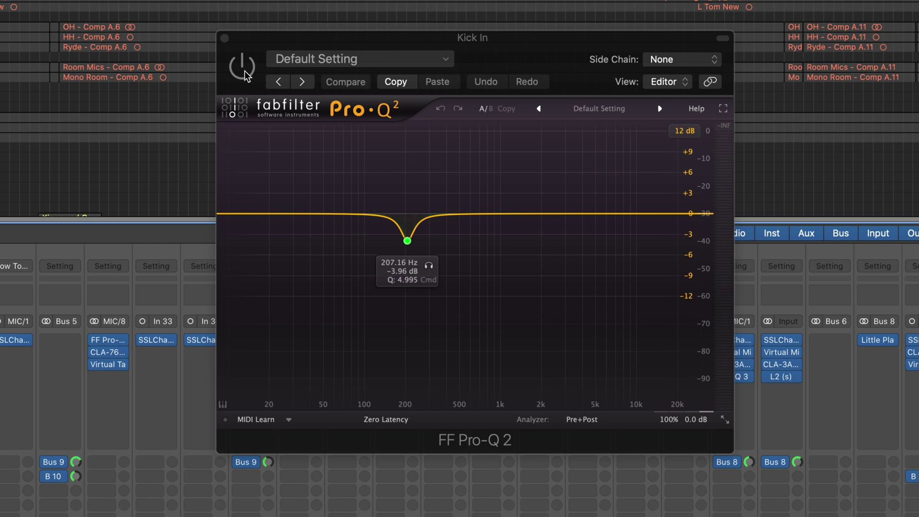
mouse_move(409, 238)
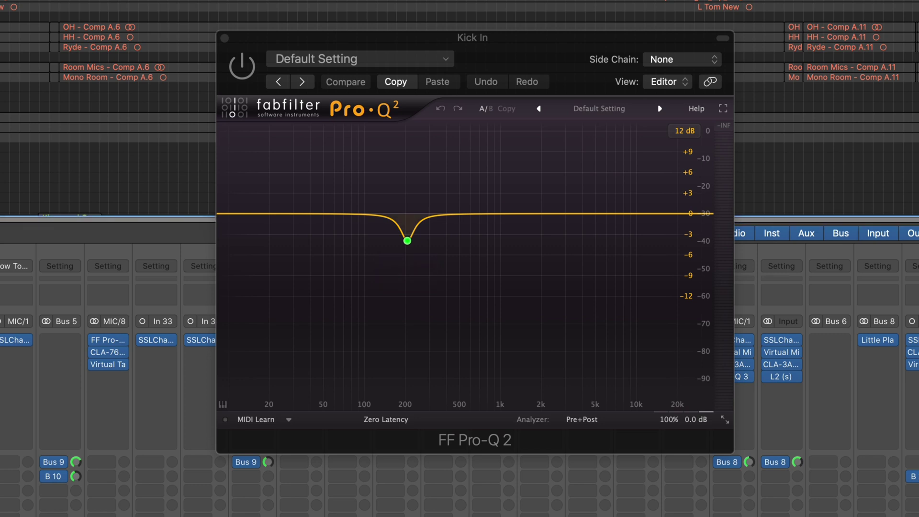
click(242, 67)
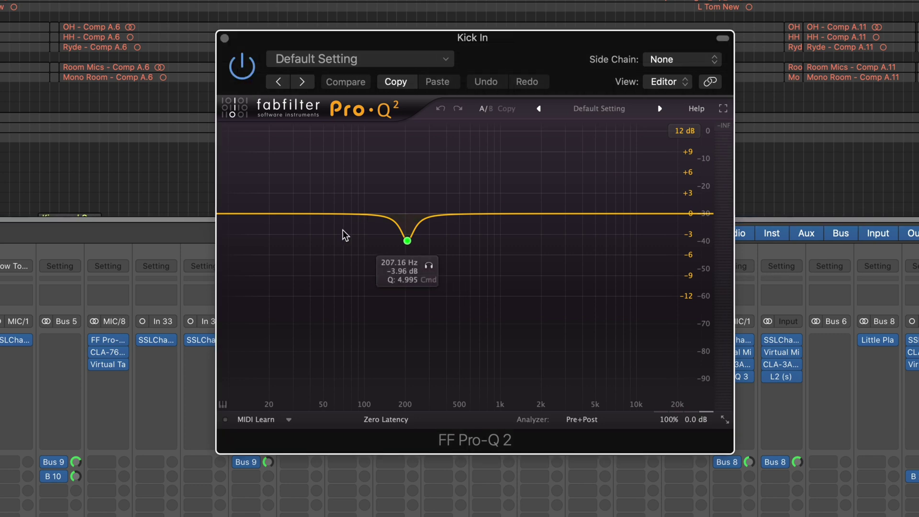
Step: Try deepening the 207 Hz cut to -4.72 dB in Kick In's FF Pro-Q 2 during playback, and undo it
click(407, 242)
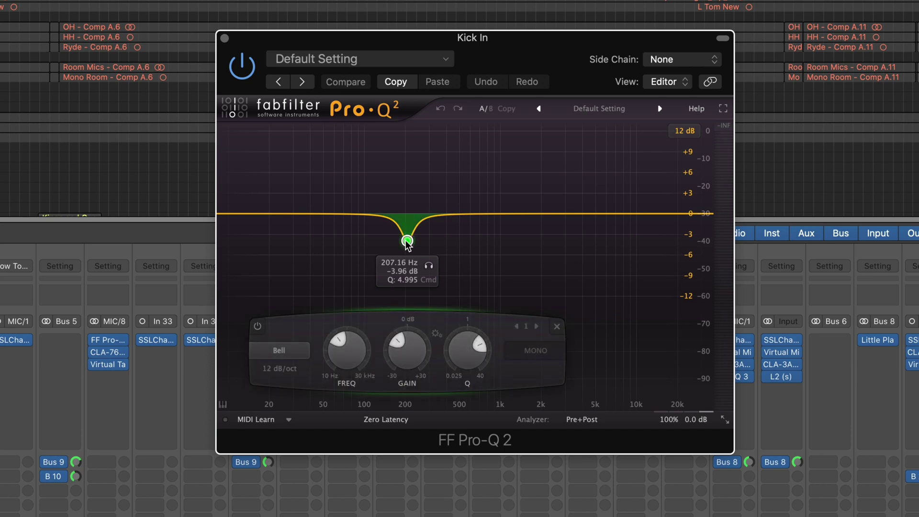
key(space)
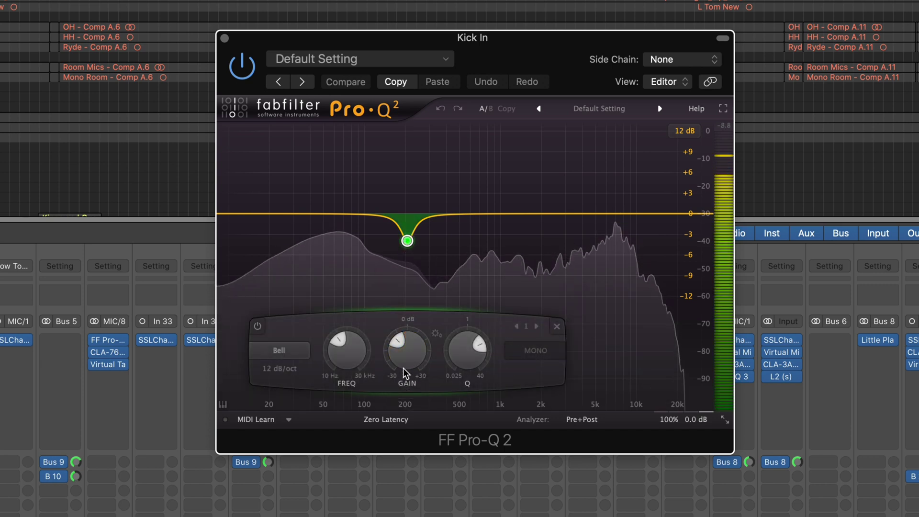
mouse_move(405, 372)
mouse_down()
mouse_move(404, 278)
mouse_move(404, 382)
mouse_up()
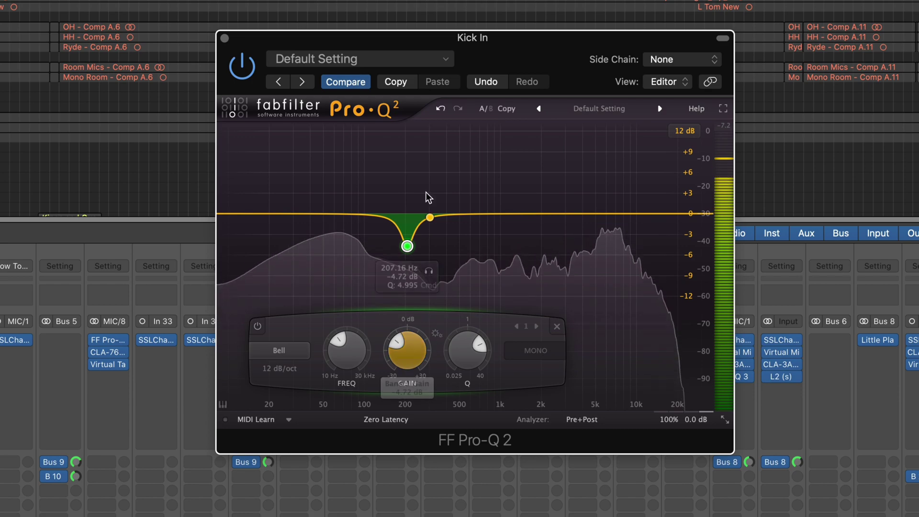
click(441, 109)
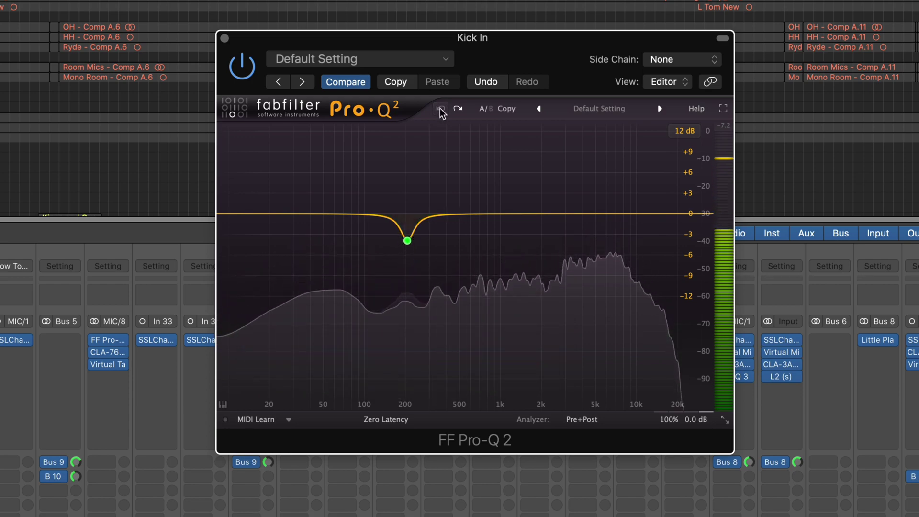
key(space)
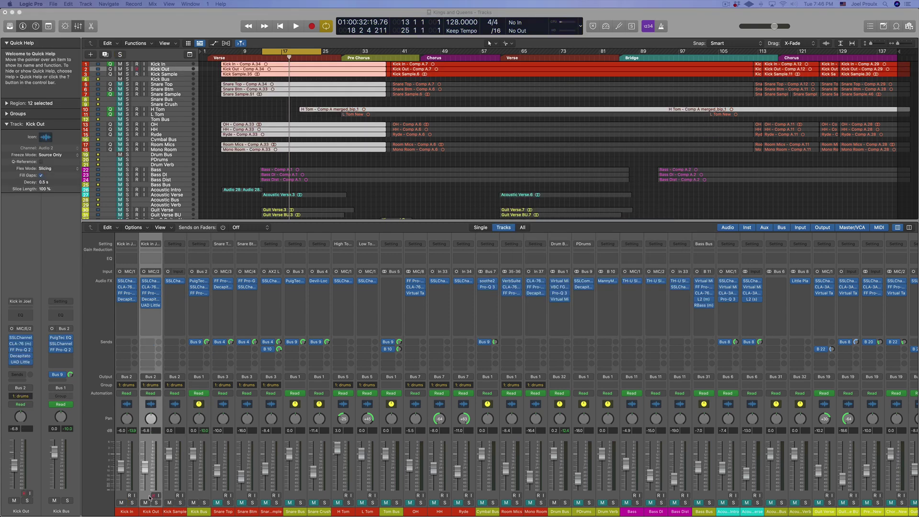
Step: Solo Kick Out, compare its SSLChannel bypassed and active during playback, and close the plug-in with it switched on
click(156, 503)
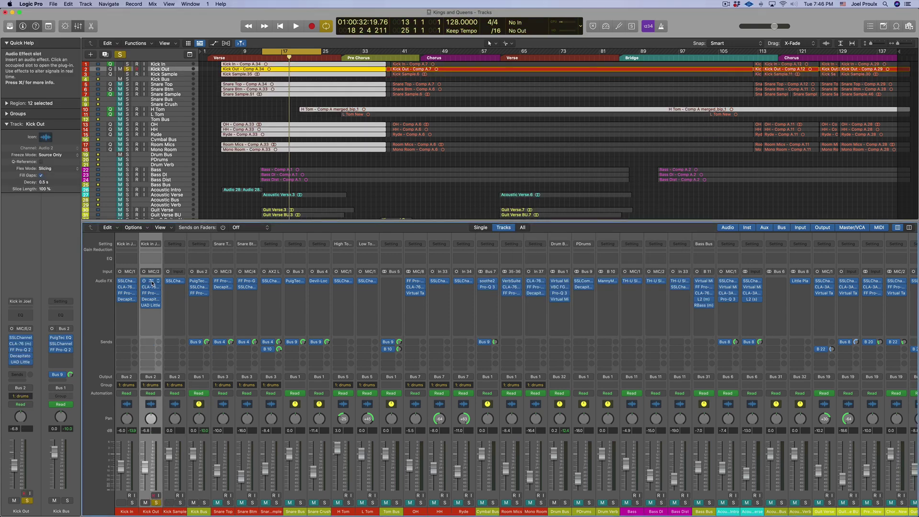
click(151, 281)
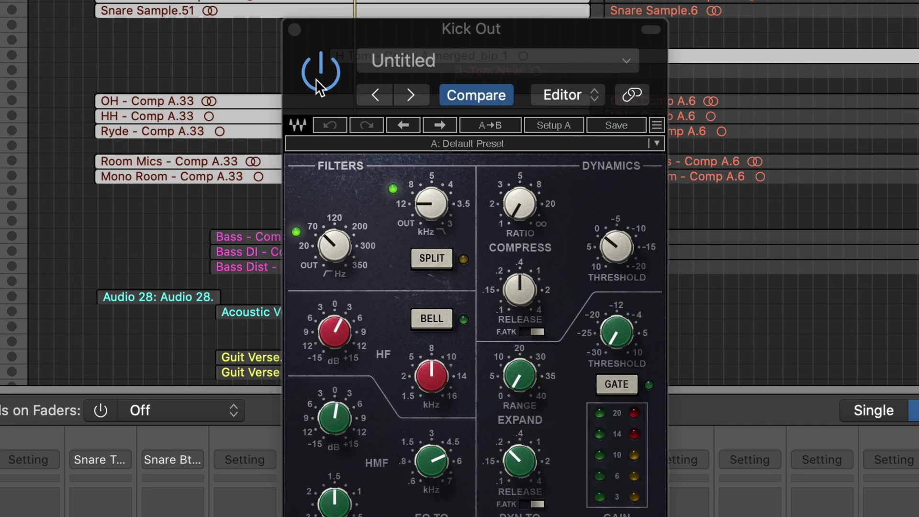
click(303, 102)
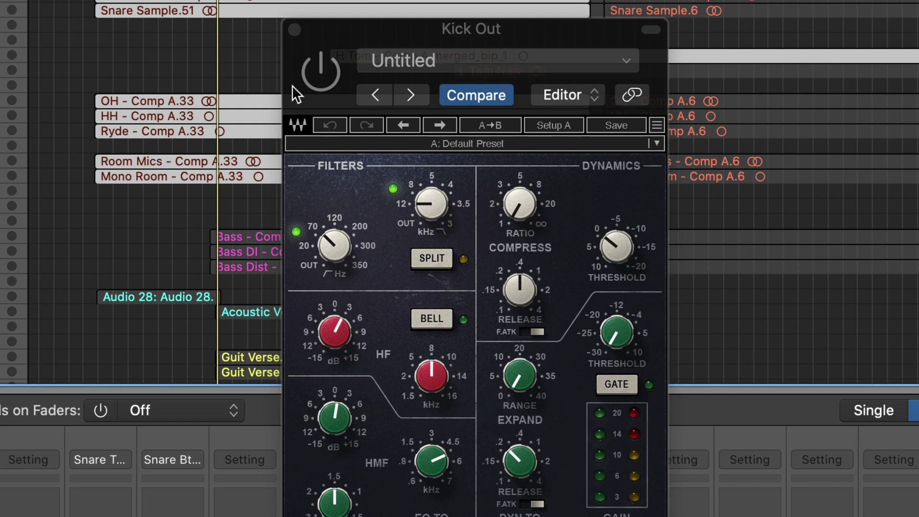
click(320, 72)
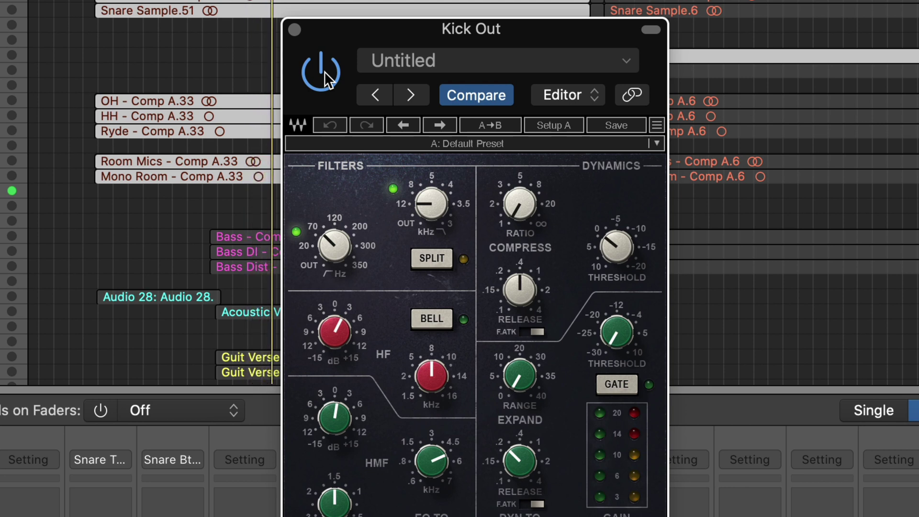
click(325, 71)
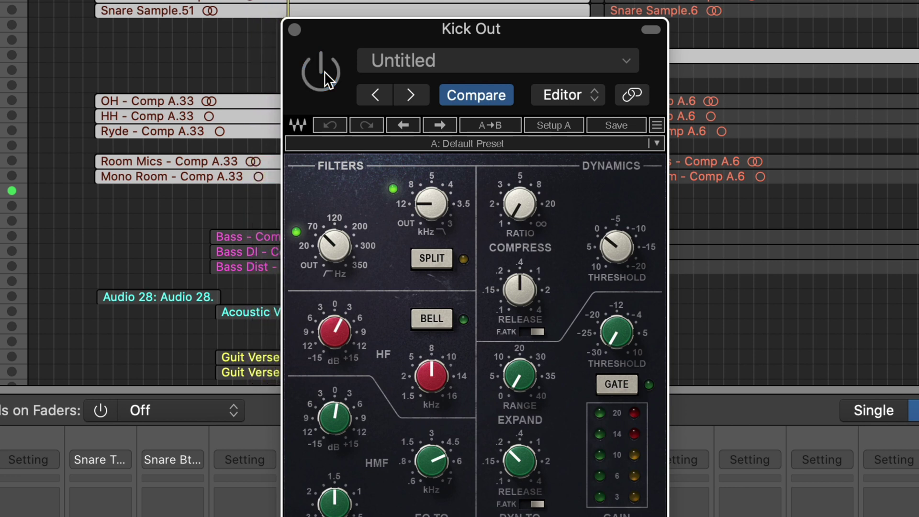
click(325, 71)
click(324, 70)
click(324, 70)
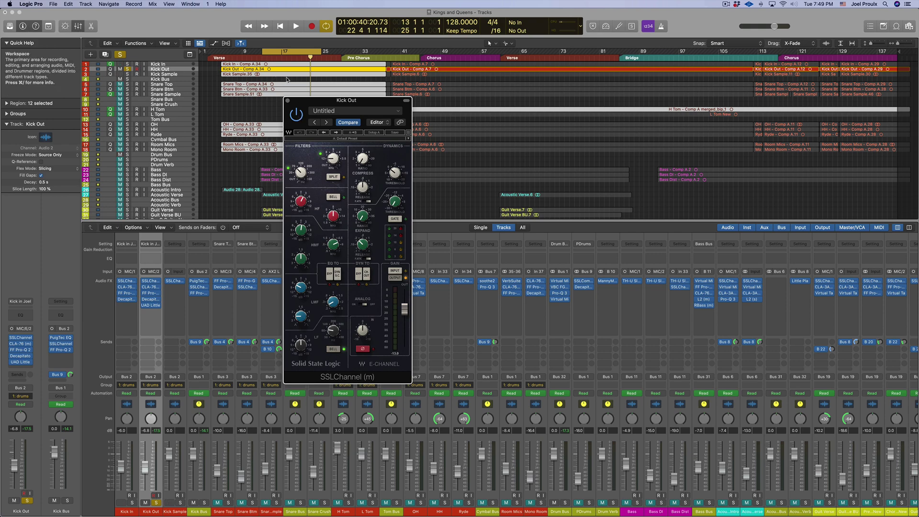
click(287, 101)
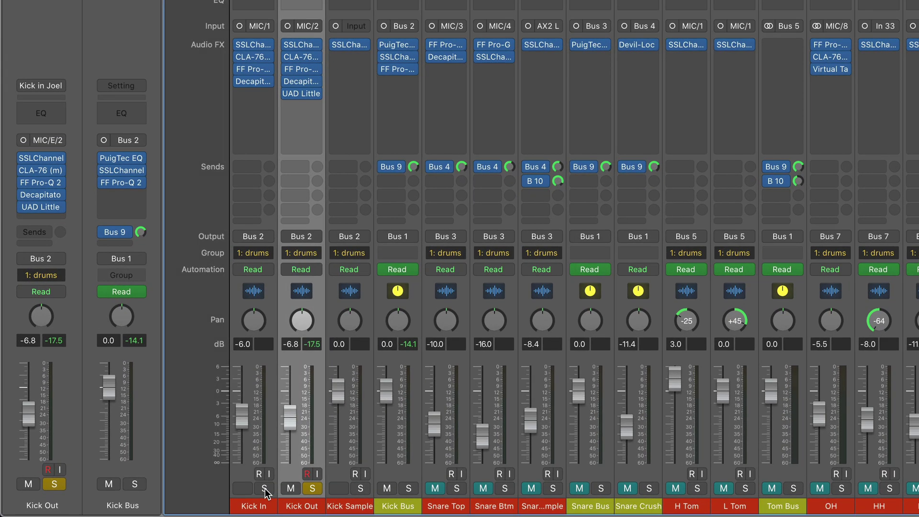
Step: Solo Kick In alongside Kick Out, compare them with and without Kick Sample soloed during playback, and clear the solos
click(265, 488)
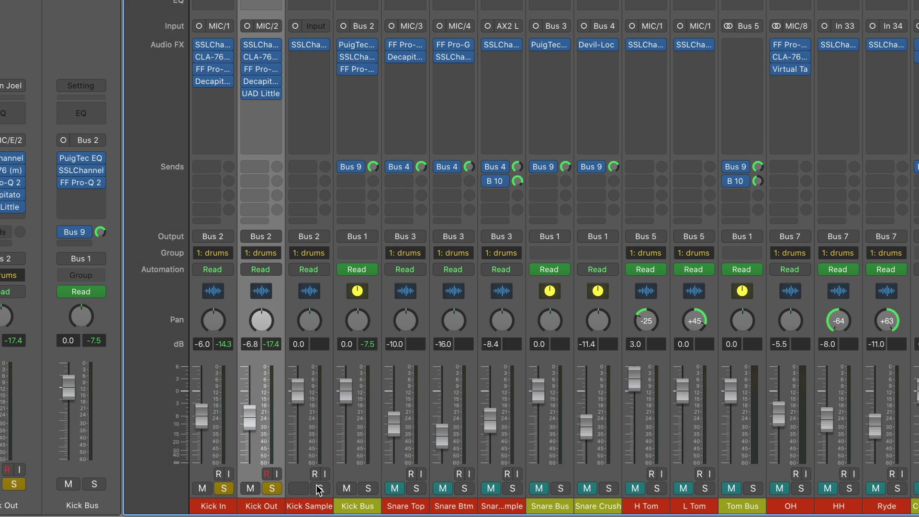
click(180, 503)
key(space)
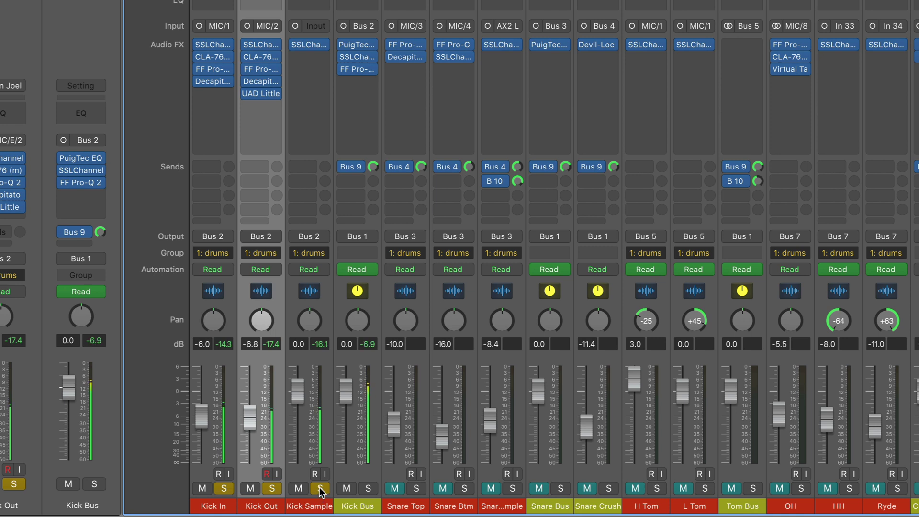
click(320, 488)
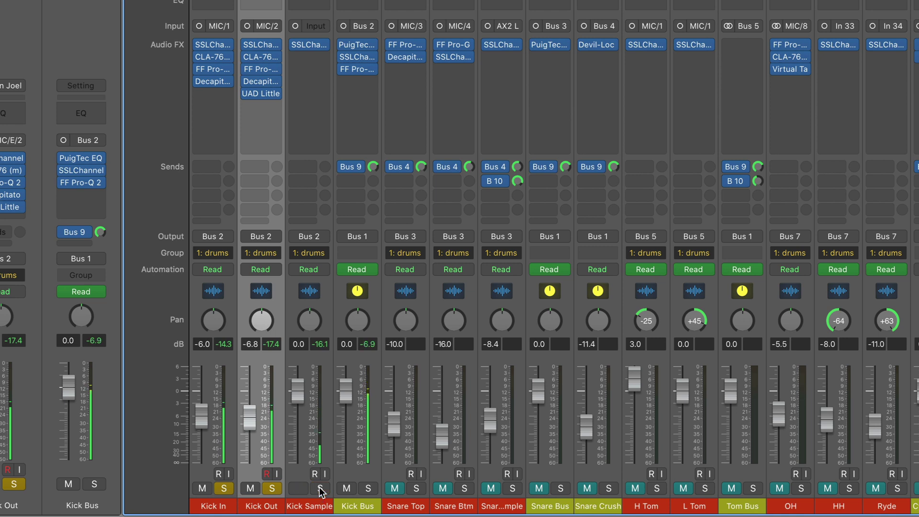
click(320, 489)
click(320, 489)
click(320, 489)
click(320, 489)
click(320, 489)
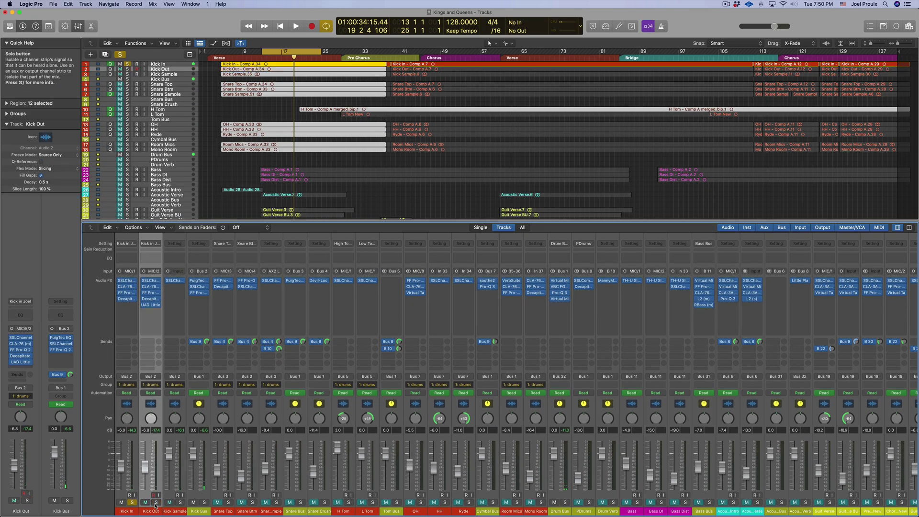
click(131, 502)
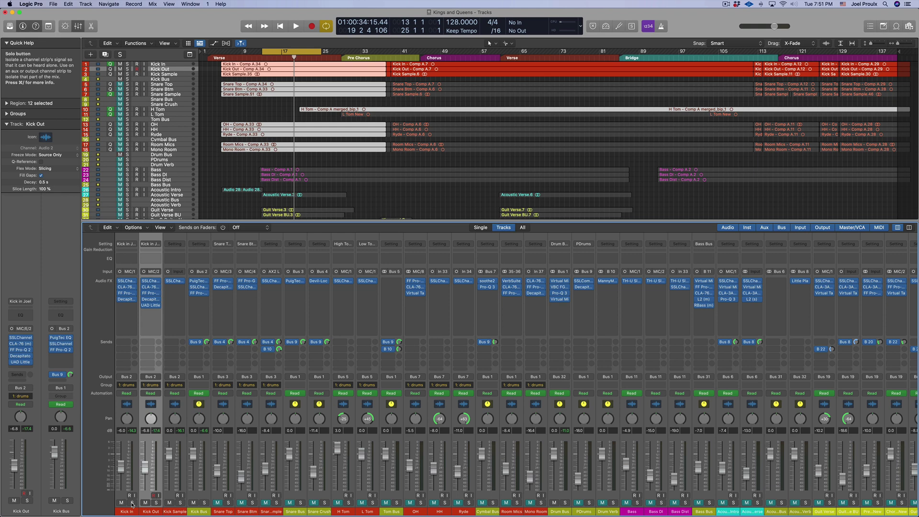
Step: Rewind the song and compare the Kick Bus with its three insert plug-ins bypassed and re-enabled
key(comma)
key(comma)
key(comma)
key(comma)
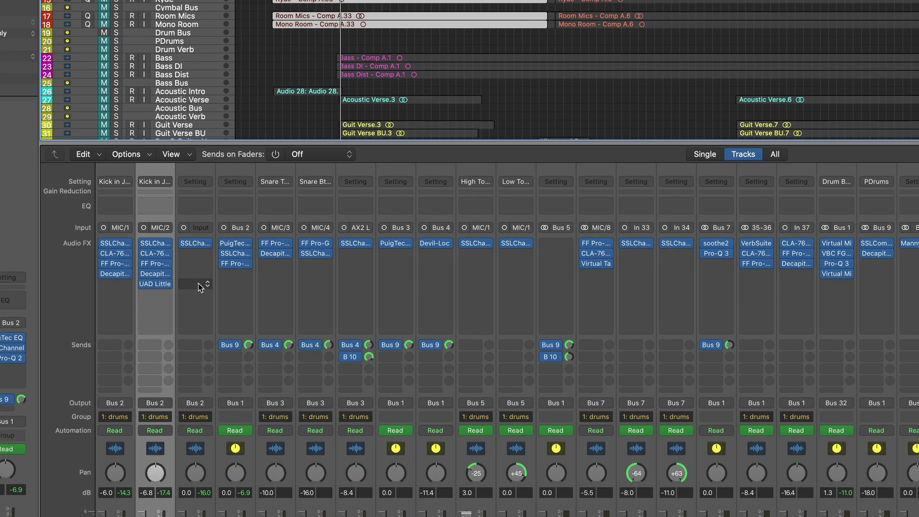
drag(222, 243, 229, 263)
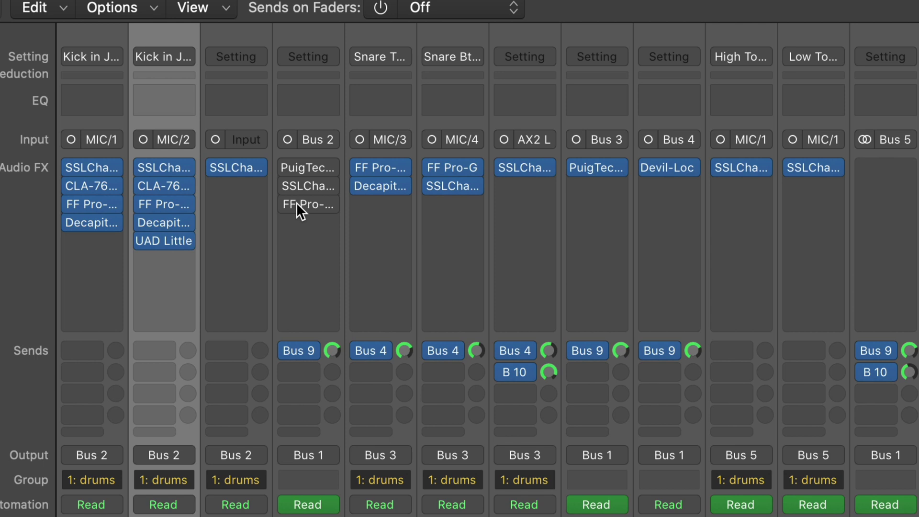
mouse_move(294, 206)
drag(288, 204, 286, 149)
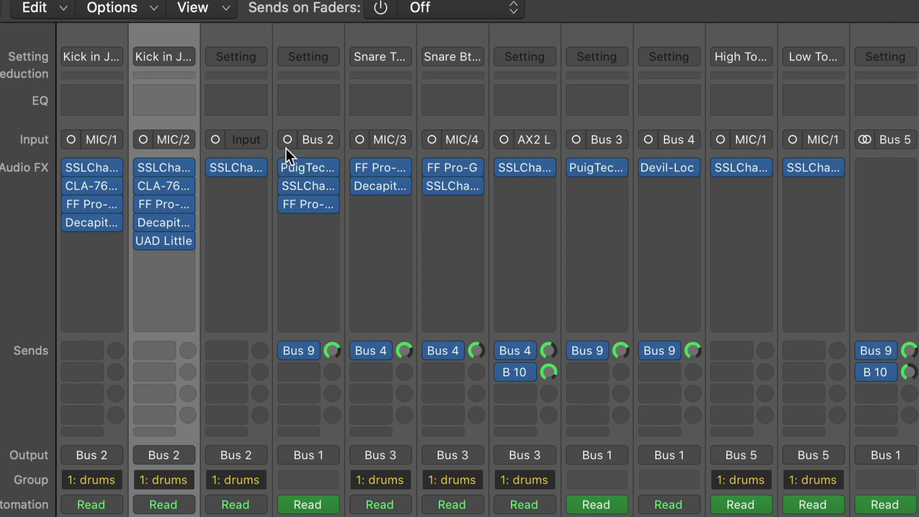
mouse_move(285, 160)
mouse_move(284, 161)
mouse_down()
mouse_move(283, 206)
mouse_move(285, 159)
mouse_up()
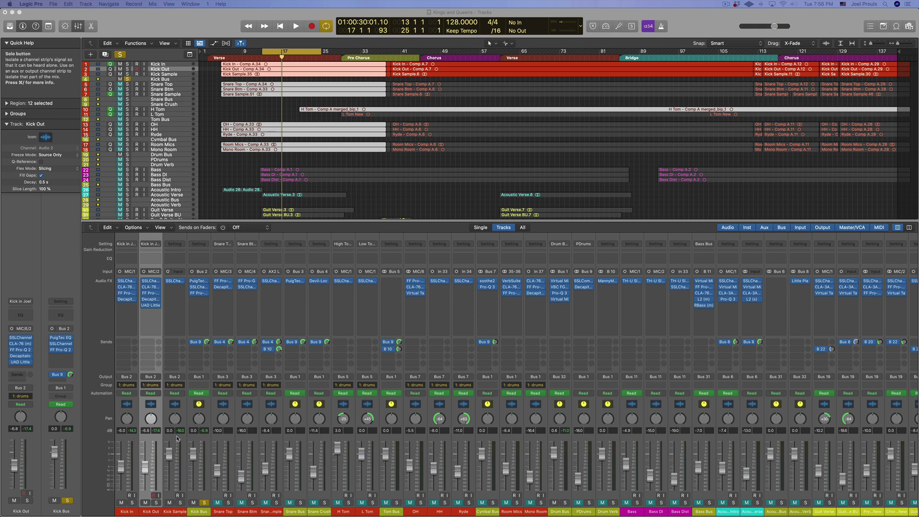
Step: Select the Kick Bus channel, open its PuigTec EQP1A to examine the boost and attenuation settings, and close it
click(196, 512)
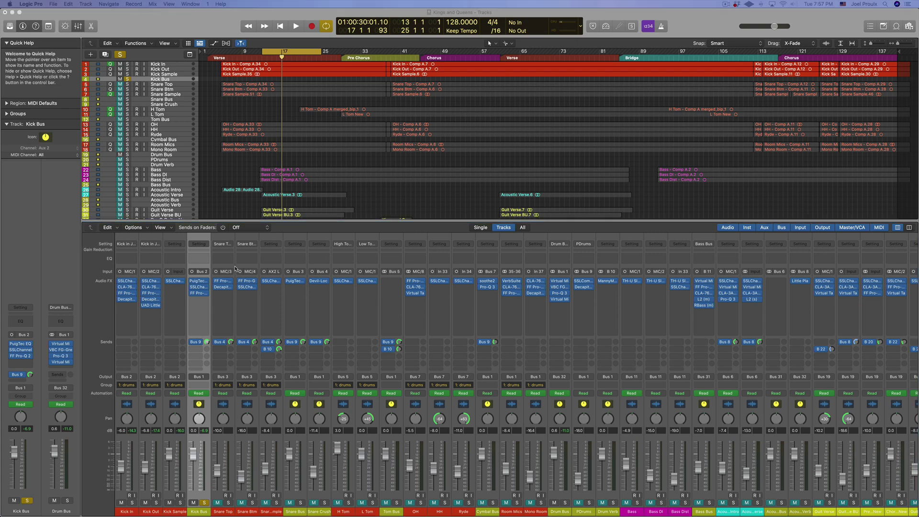
click(199, 283)
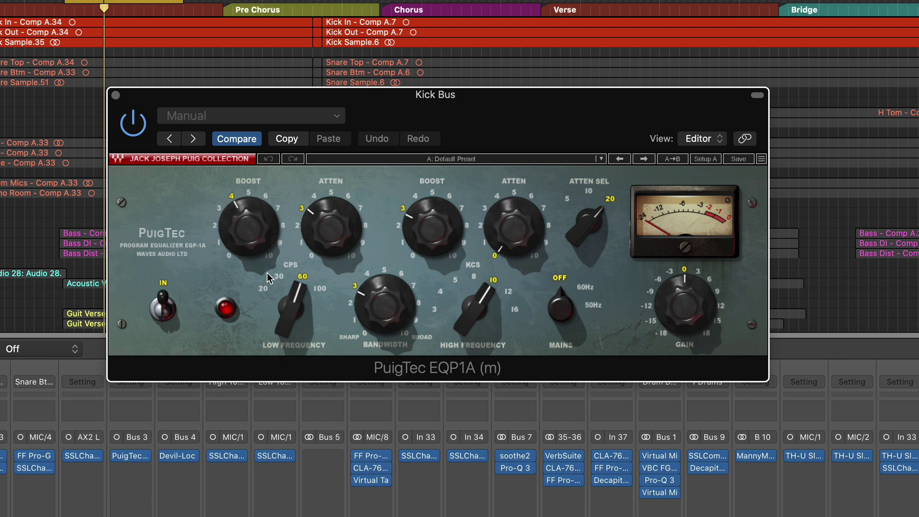
mouse_move(316, 251)
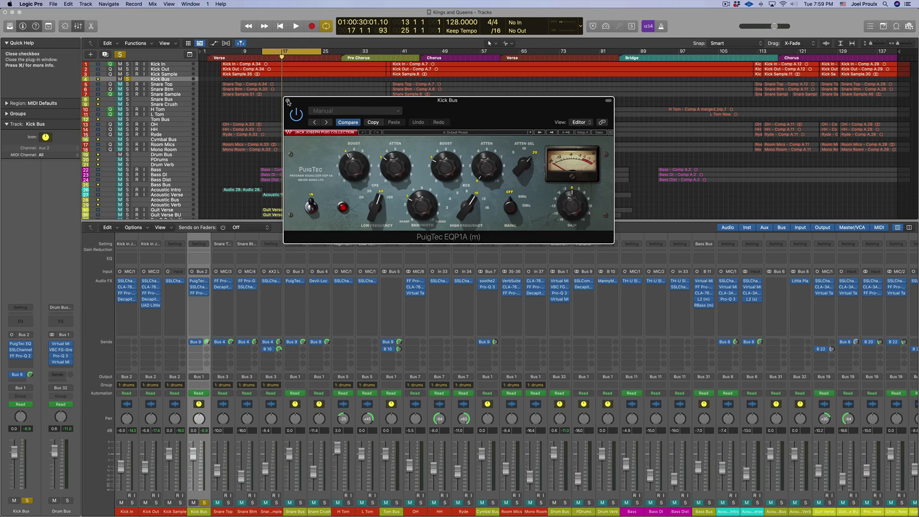
click(139, 122)
Step: Examine the Kick Bus SSLChannel's EQ and the narrow cut near 100 Hz in its FF Pro-Q 2, closing each plug-in
click(199, 286)
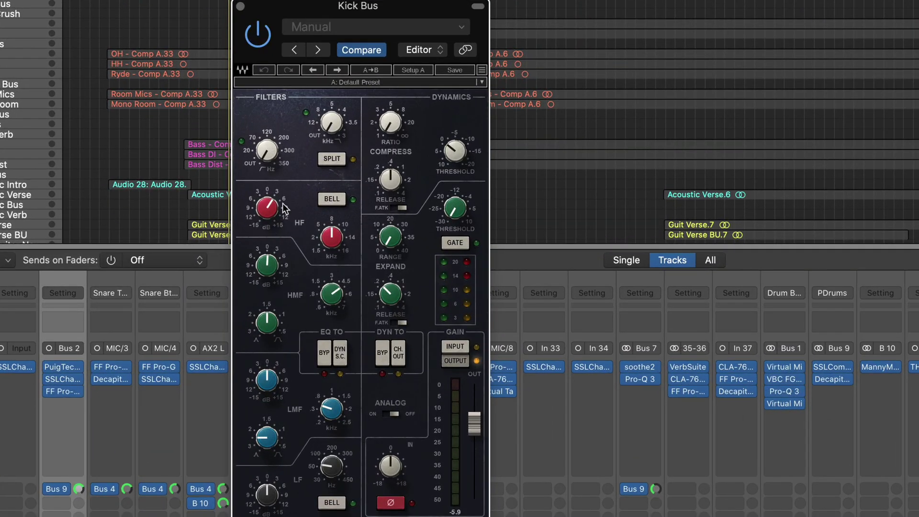
click(240, 5)
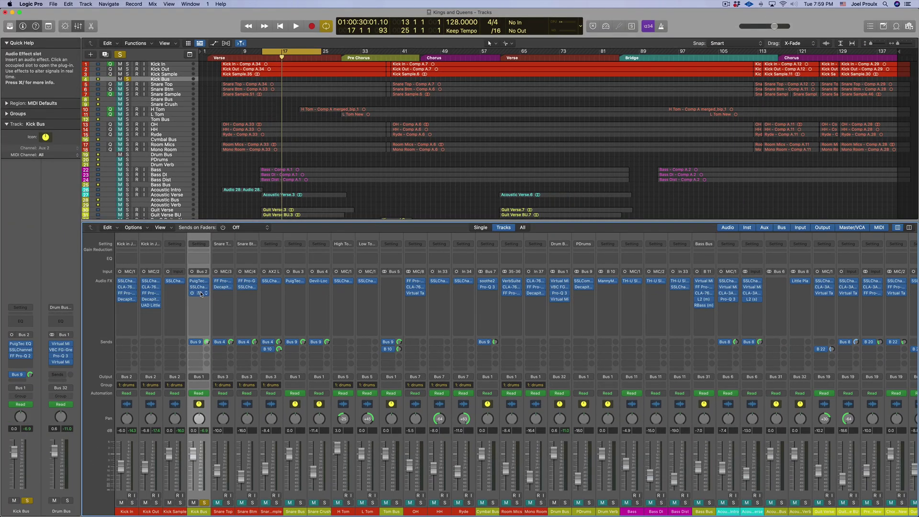
click(200, 294)
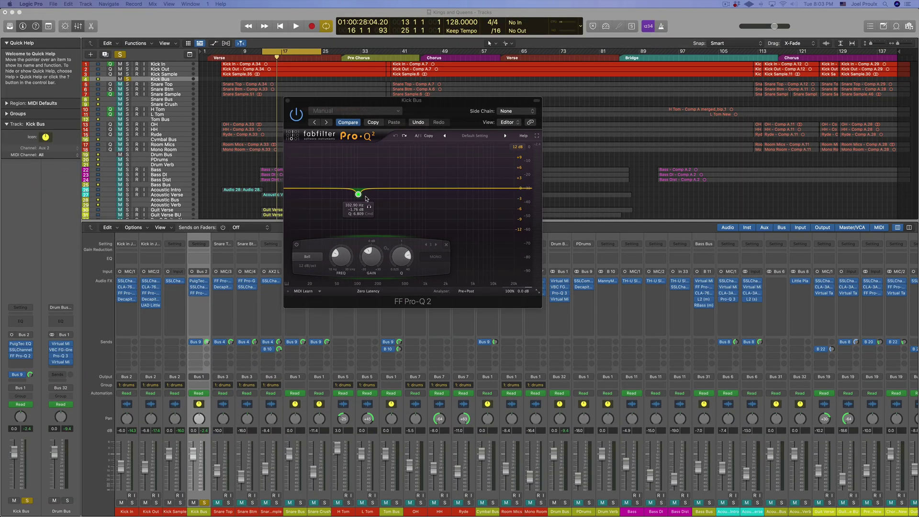
click(287, 101)
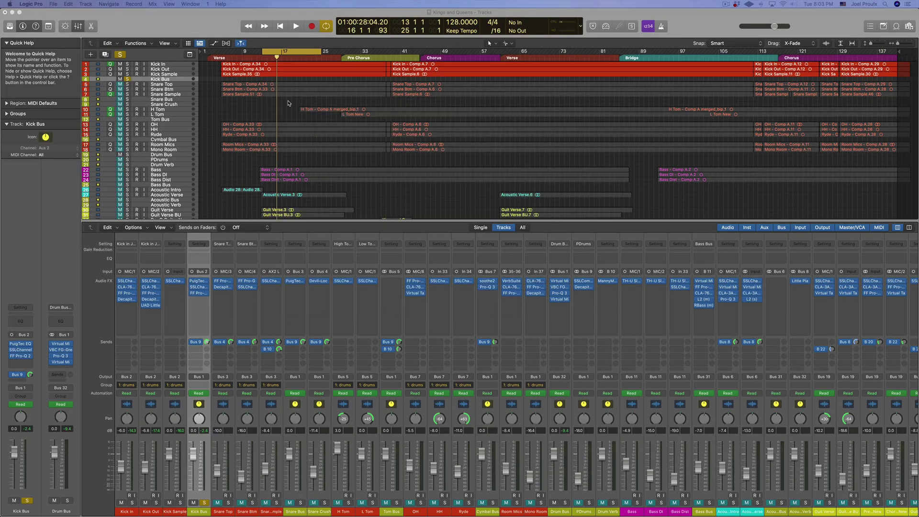